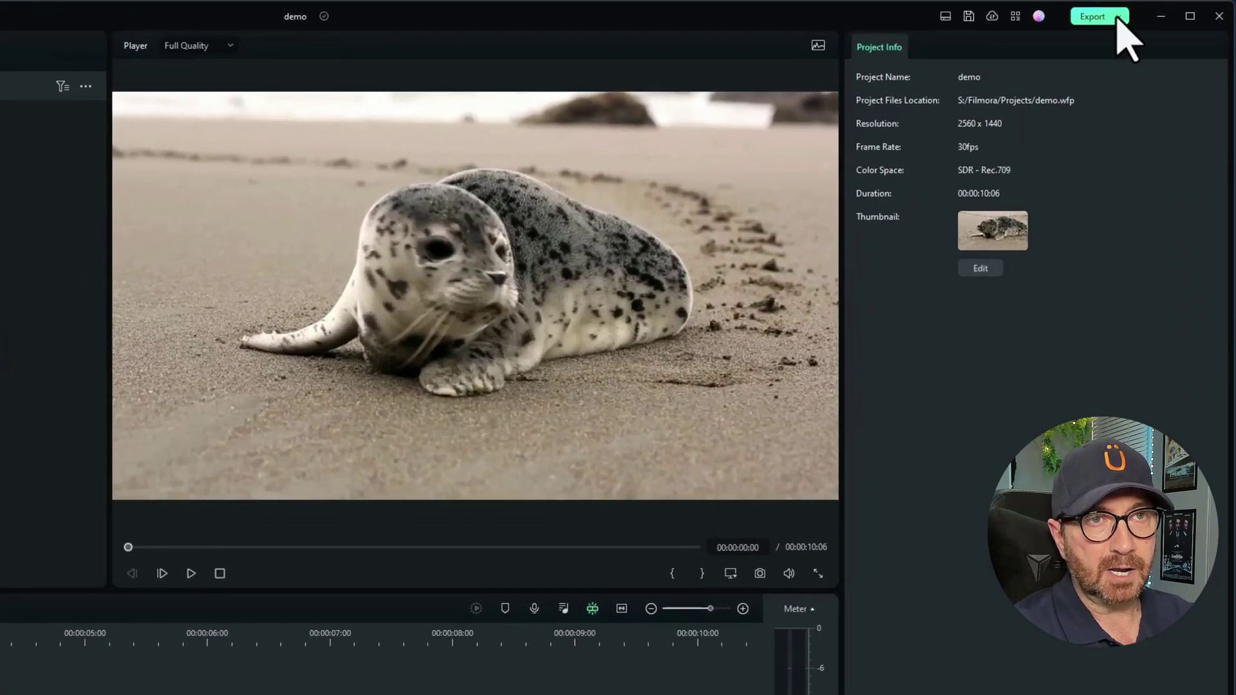
- Set the Create Video export thumbnail to a later frame where the seal faces the camera
{"action": "left_click", "coordinate": [1159, 11]}
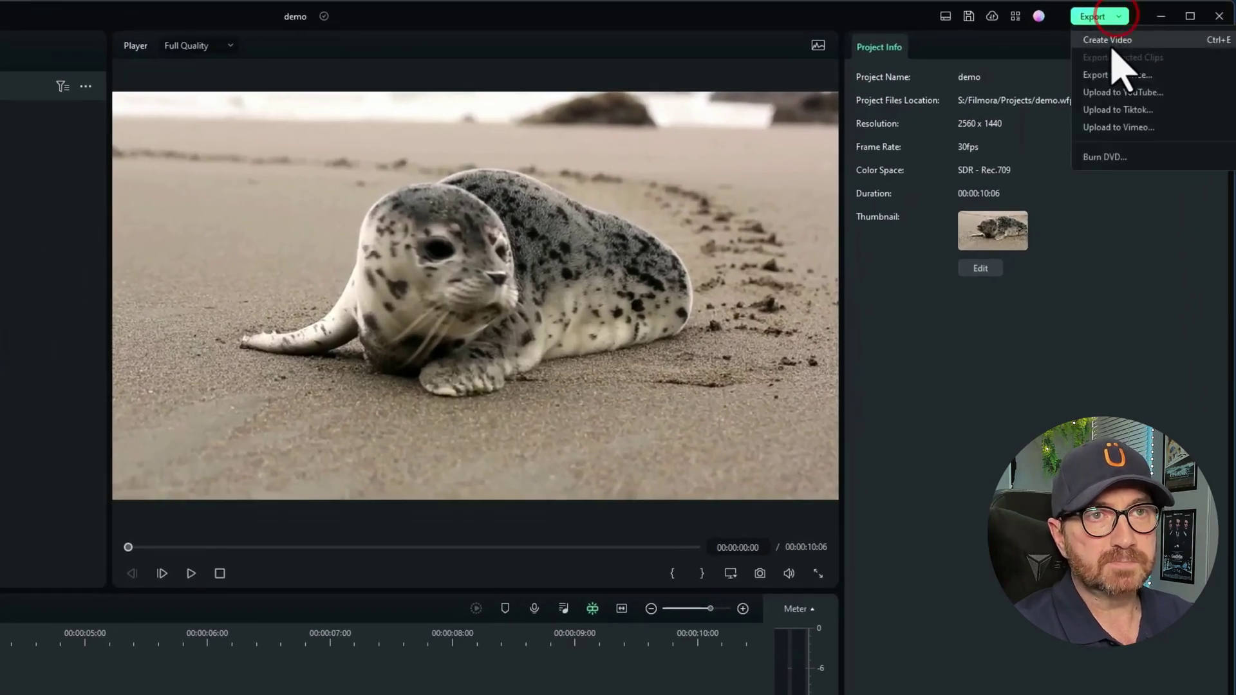
{"action": "left_click", "coordinate": [1109, 41]}
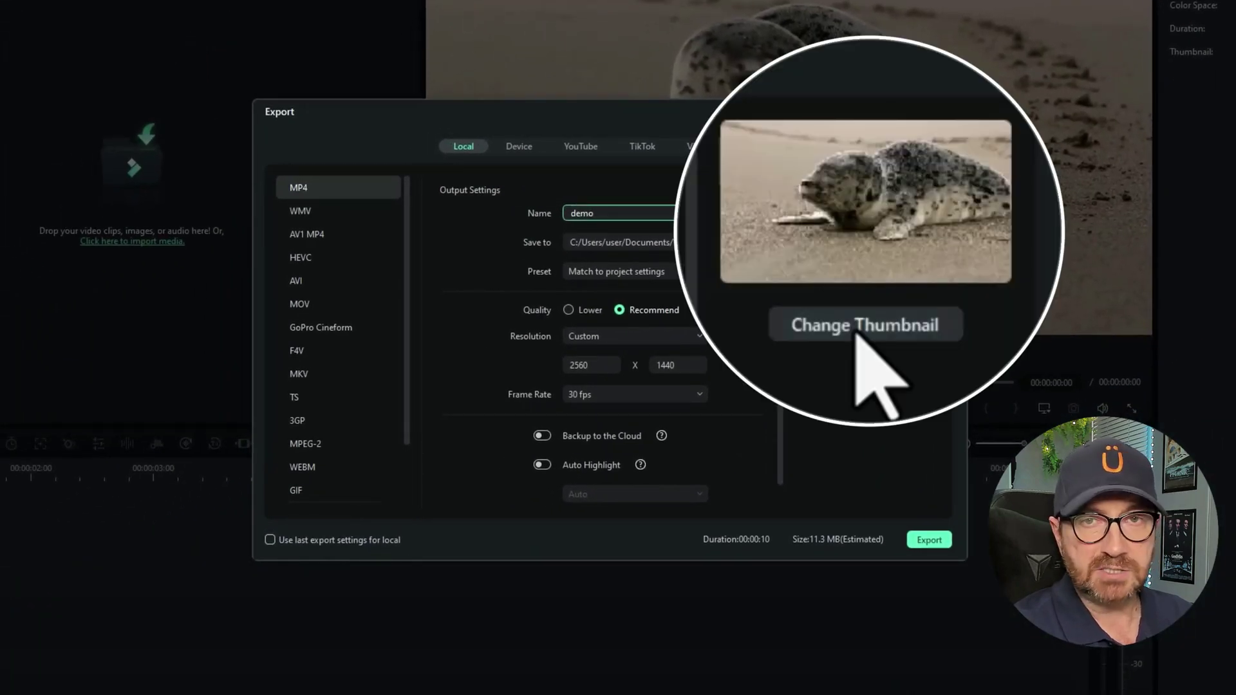
{"action": "left_click", "coordinate": [856, 332]}
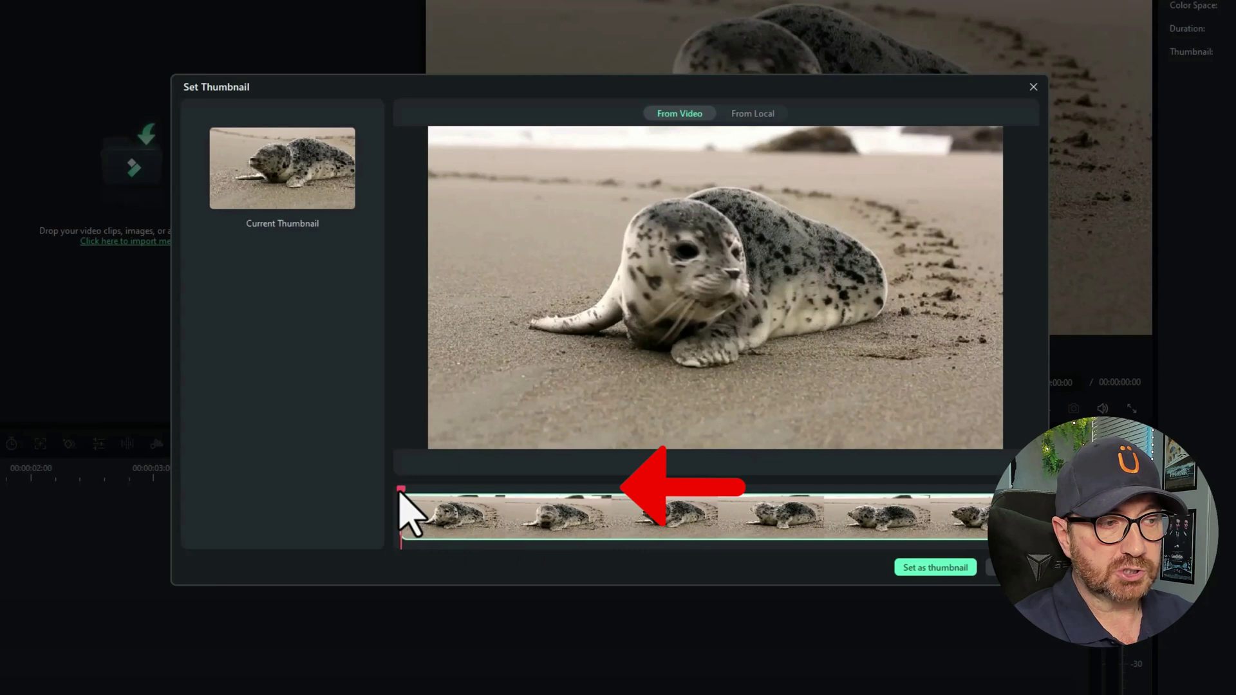
{"action": "left_click_drag", "start_coordinate": [402, 496], "coordinate": [558, 486]}
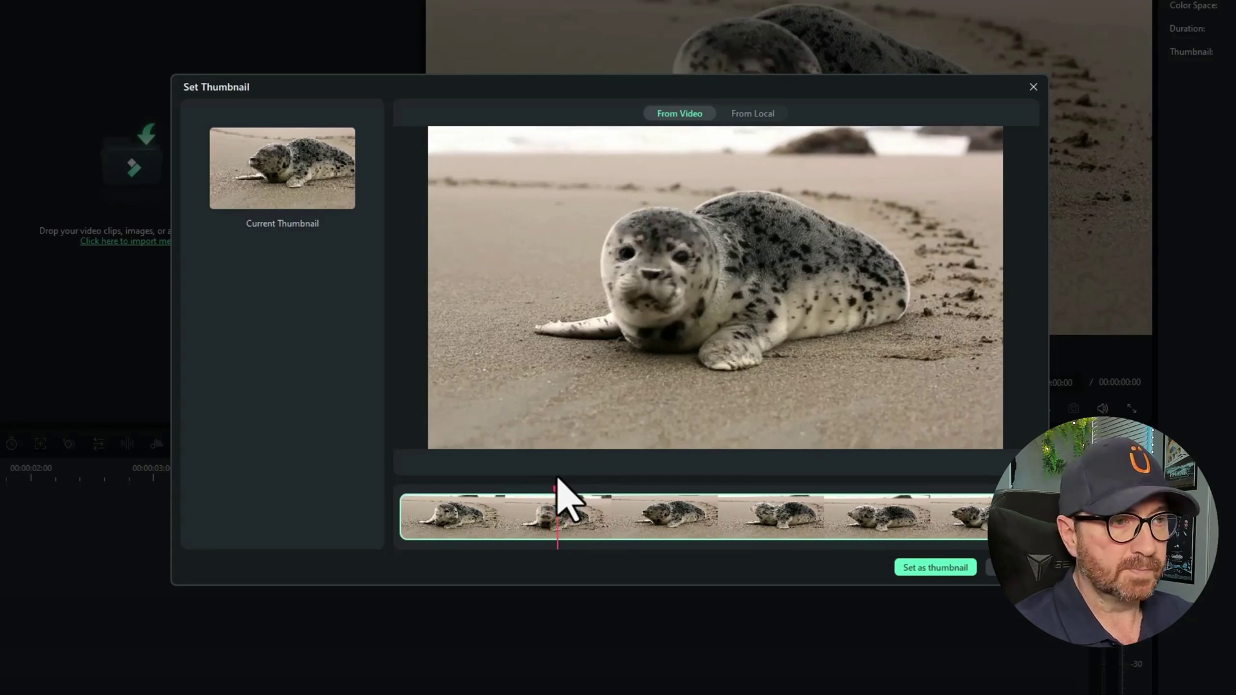
{"action": "left_click", "coordinate": [939, 570]}
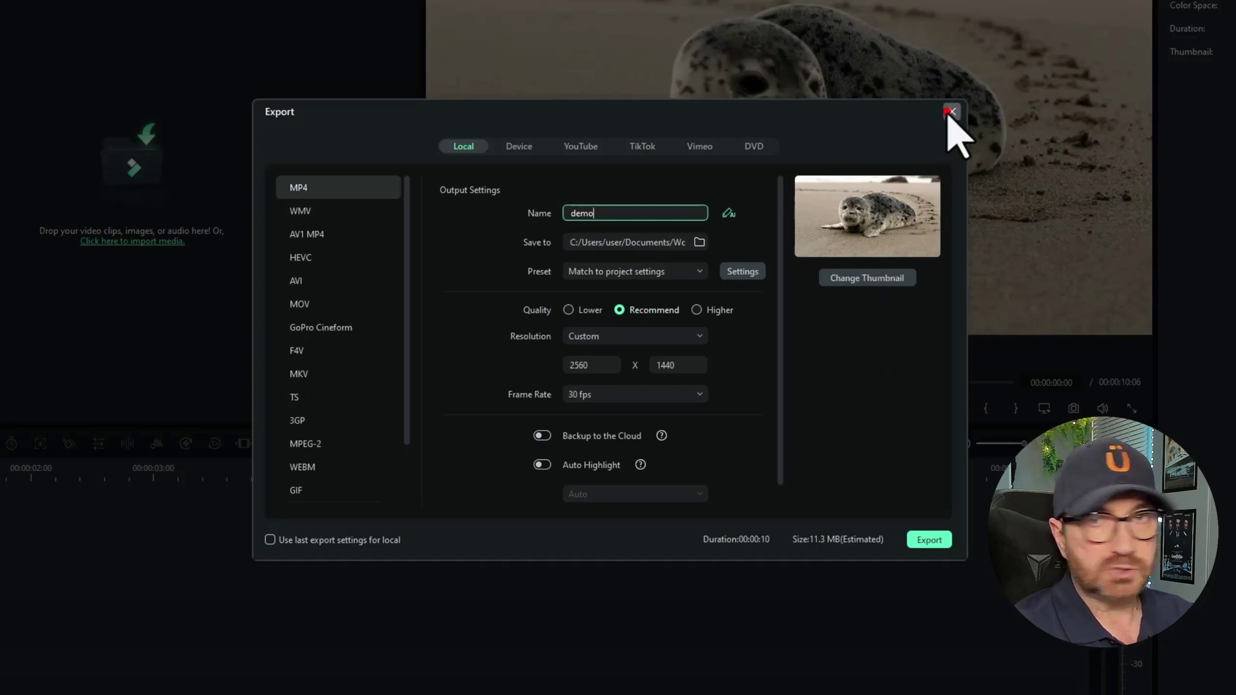
- Close the Export window, lock video track 1, and park the playhead at 00:00:02:21
{"action": "left_click", "coordinate": [951, 111]}
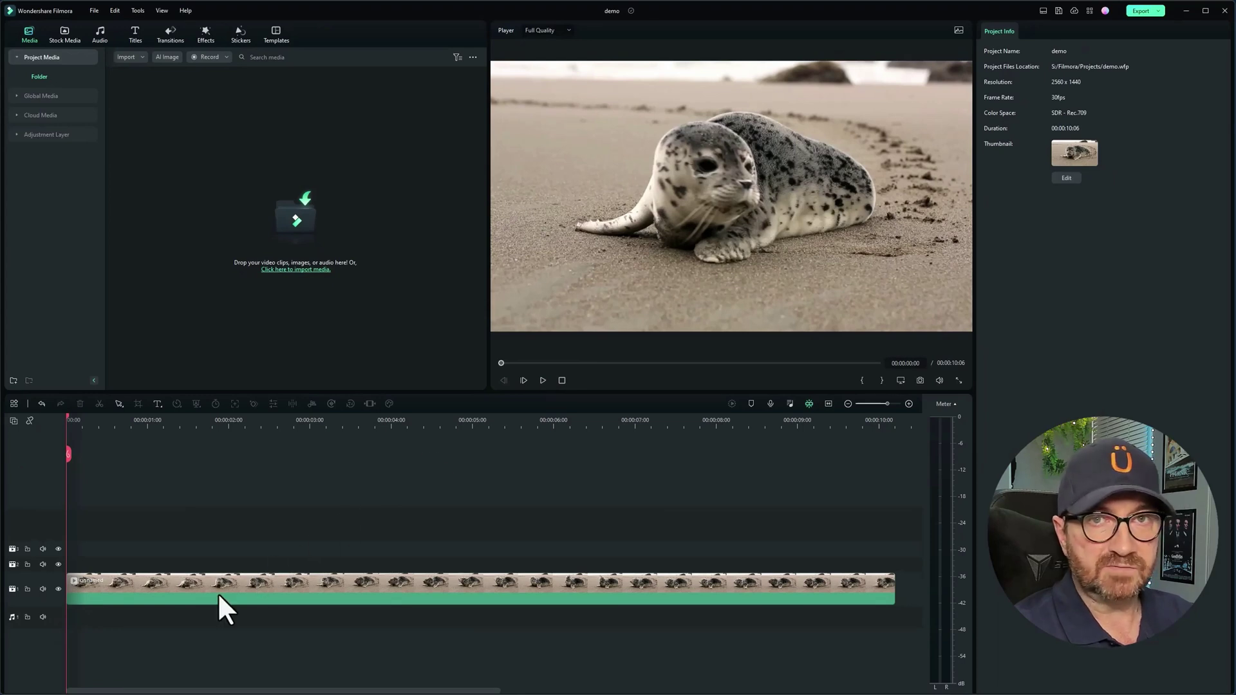
{"action": "left_click", "coordinate": [27, 589]}
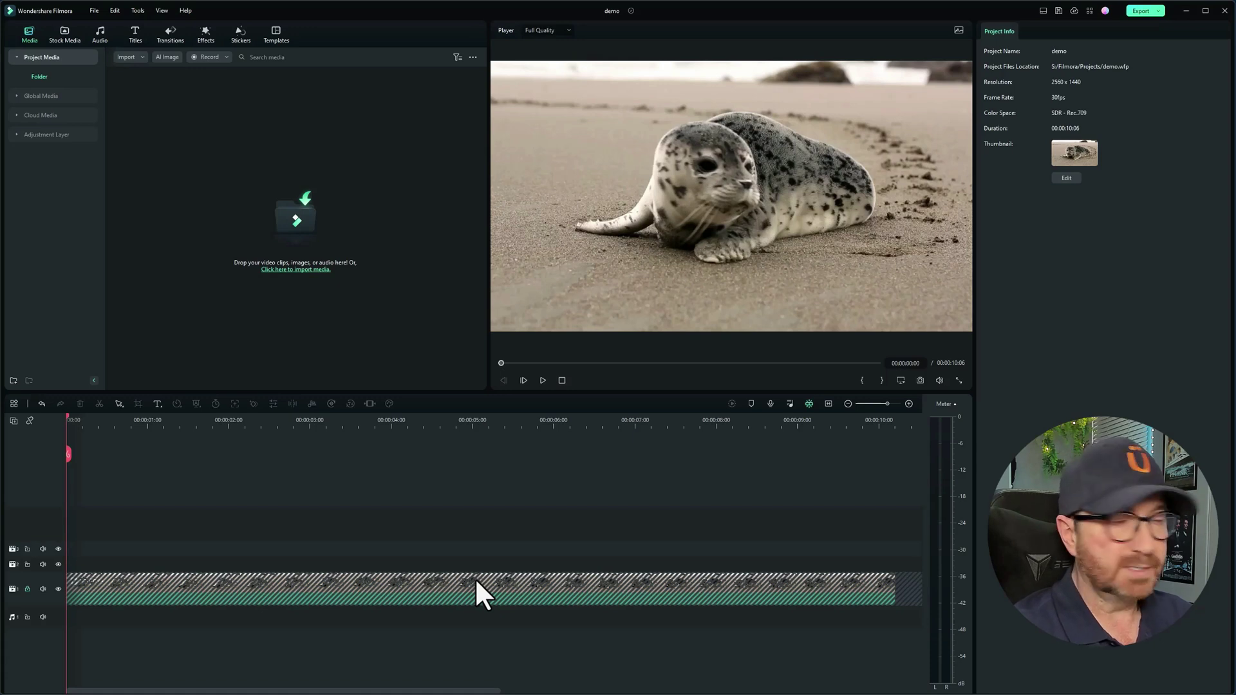
{"action": "left_click", "coordinate": [308, 422]}
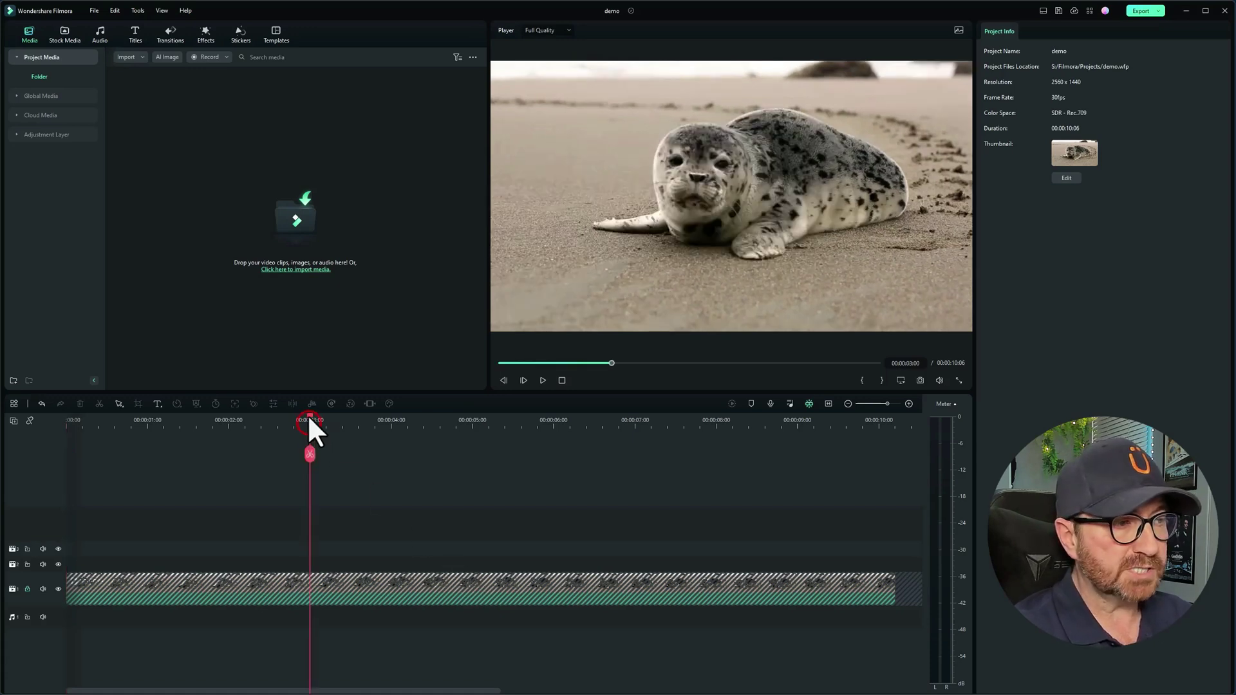
{"action": "left_click_drag", "start_coordinate": [307, 415], "coordinate": [286, 435]}
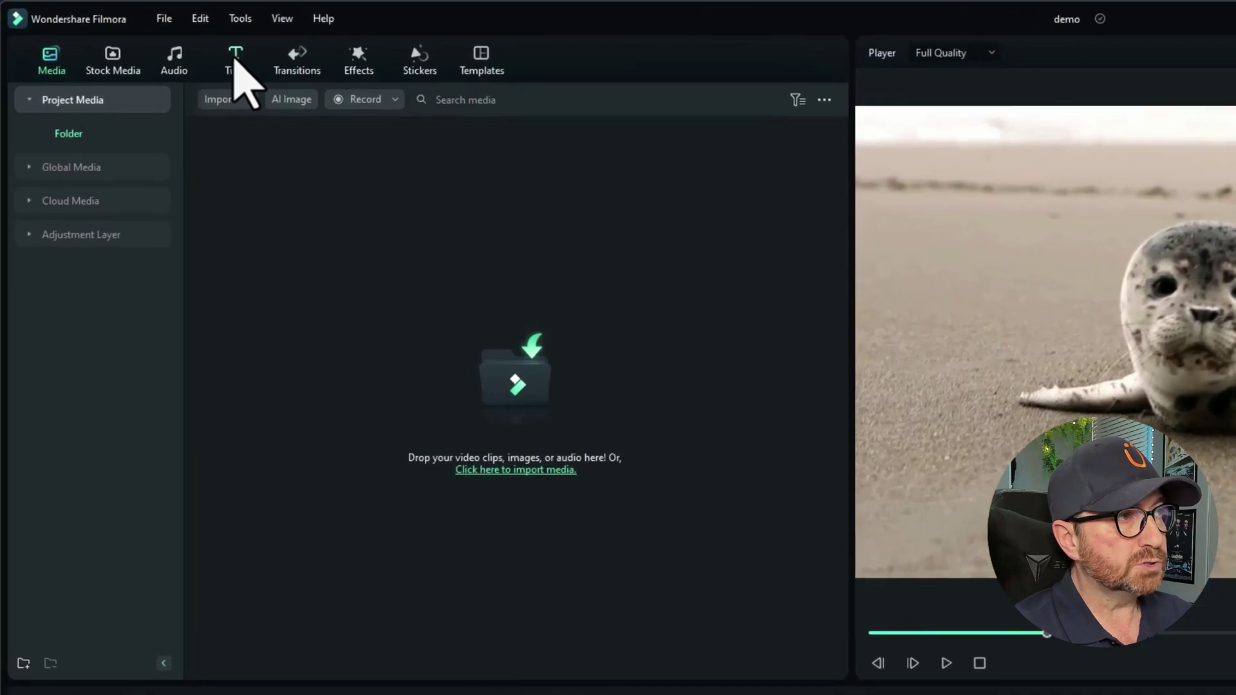
- Add the Neon Title 09 template to track 2 above the seal video
{"action": "left_click", "coordinate": [234, 59]}
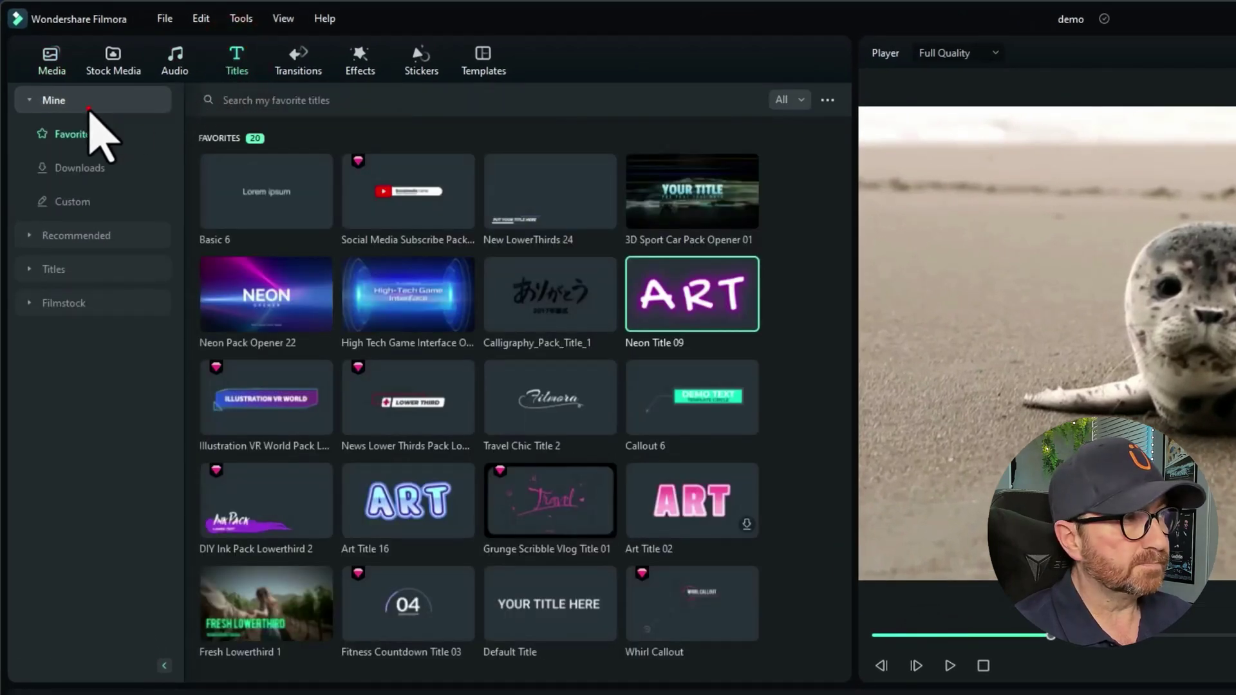
{"action": "left_click", "coordinate": [87, 103]}
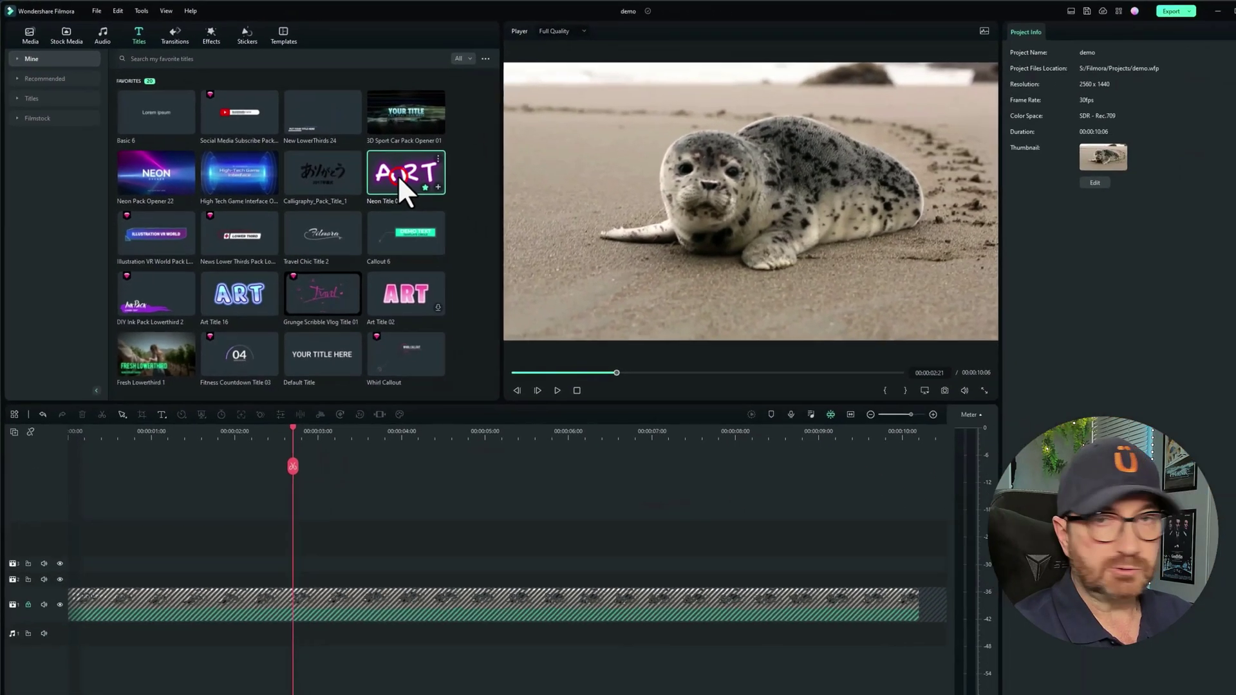
{"action": "left_click_drag", "start_coordinate": [632, 299], "coordinate": [459, 694]}
{"action": "left_click_drag", "start_coordinate": [295, 559], "coordinate": [255, 562]}
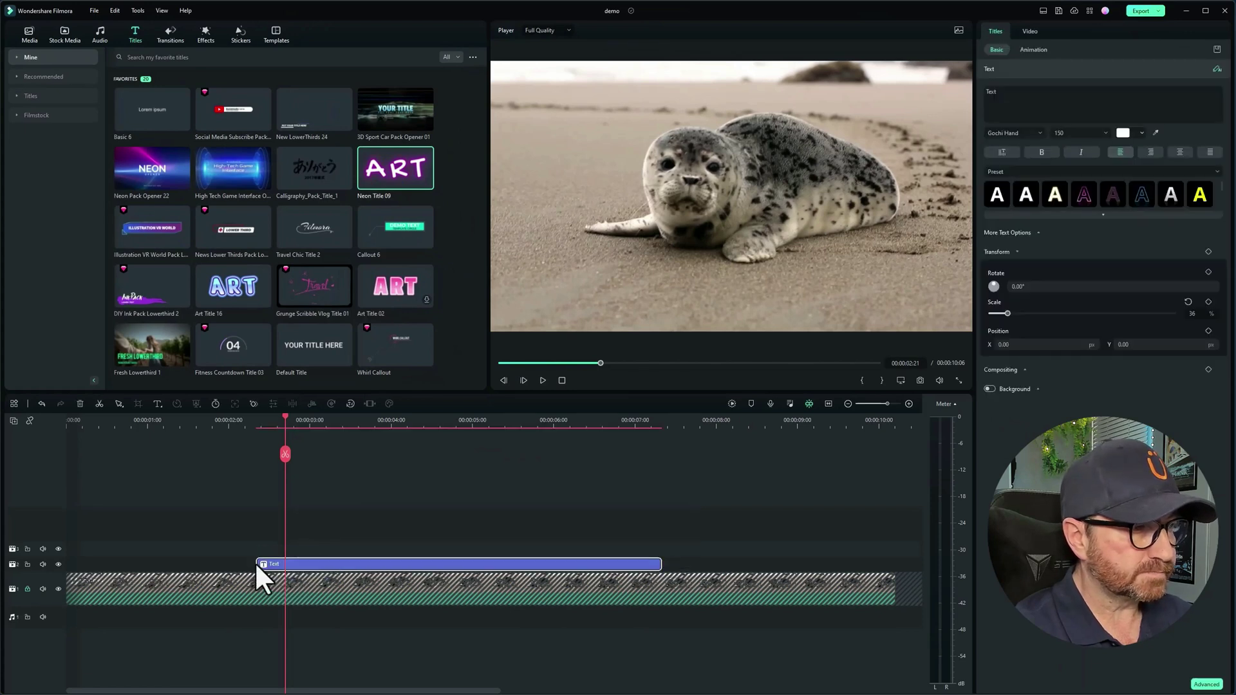
- Change the title text to 'A Seal', move it top-left, and shrink it to 34%
{"action": "double_click", "coordinate": [1007, 92]}
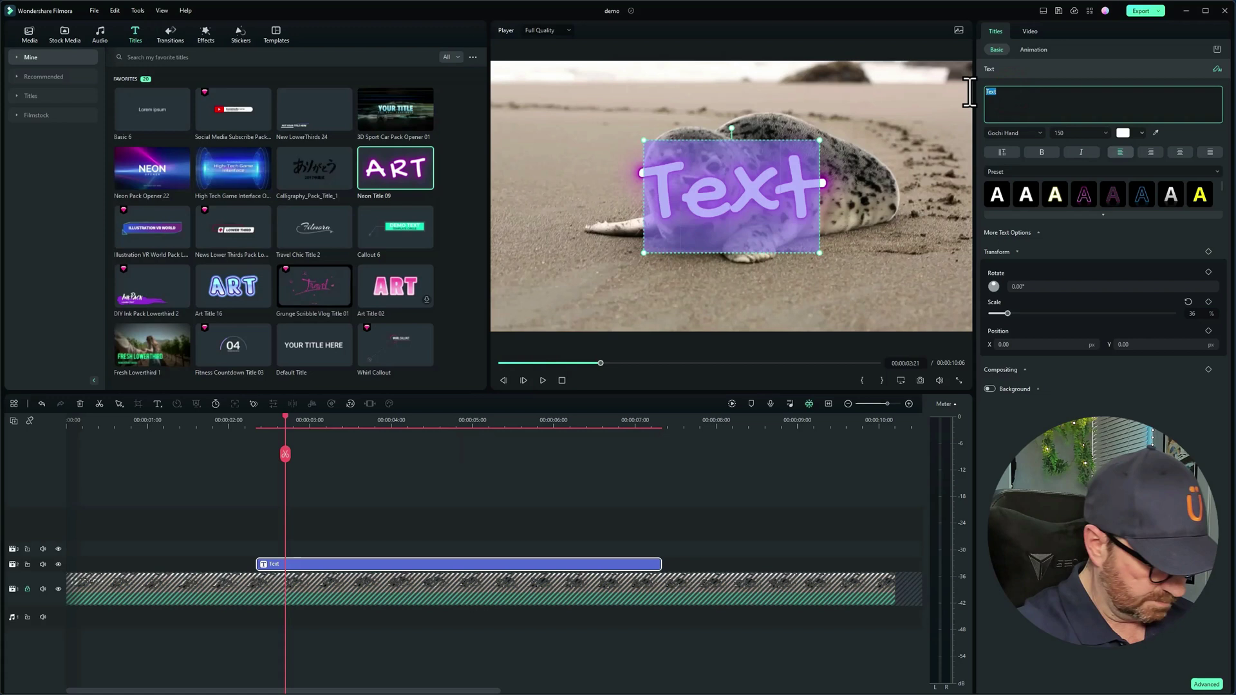
{"action": "type", "text": "A Seal"}
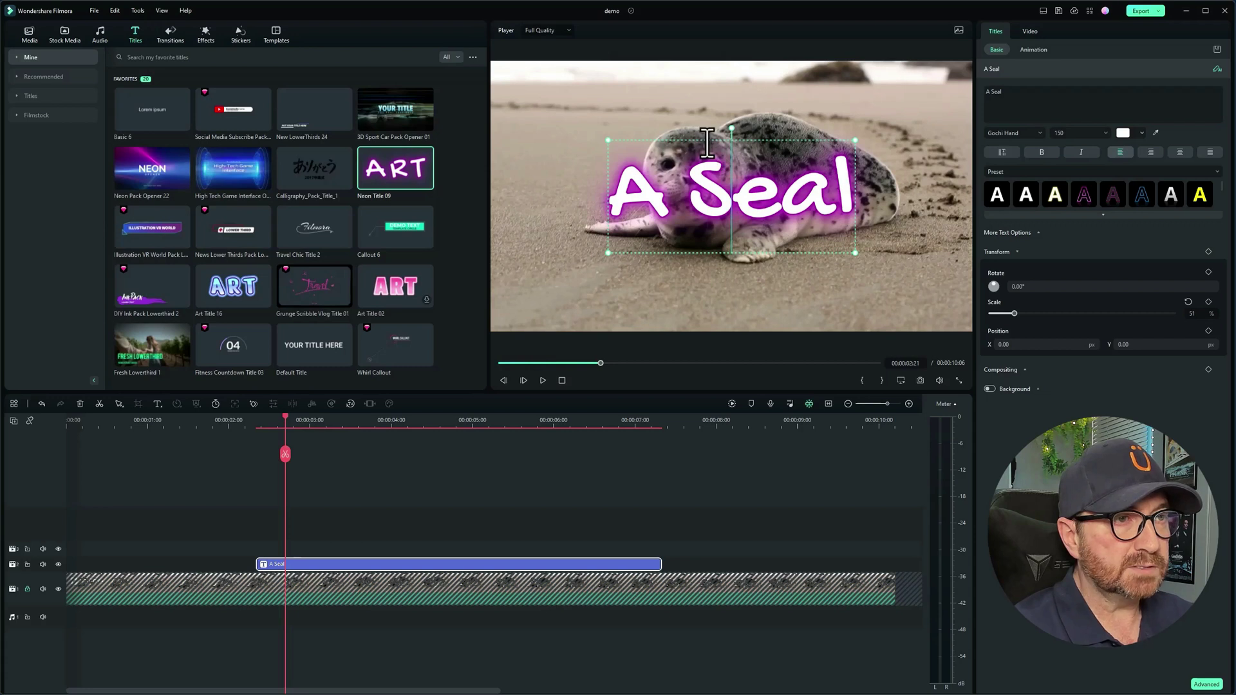
{"action": "left_click_drag", "start_coordinate": [707, 140], "coordinate": [596, 71]}
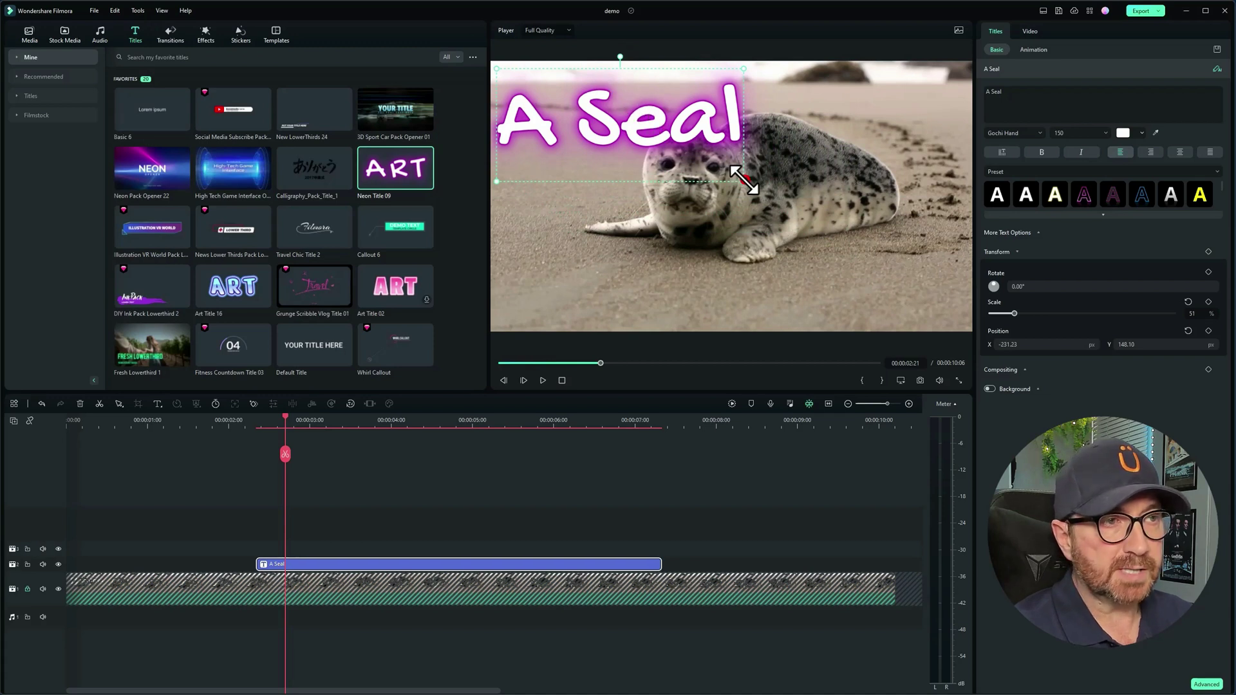
{"action": "left_click_drag", "start_coordinate": [744, 180], "coordinate": [663, 134]}
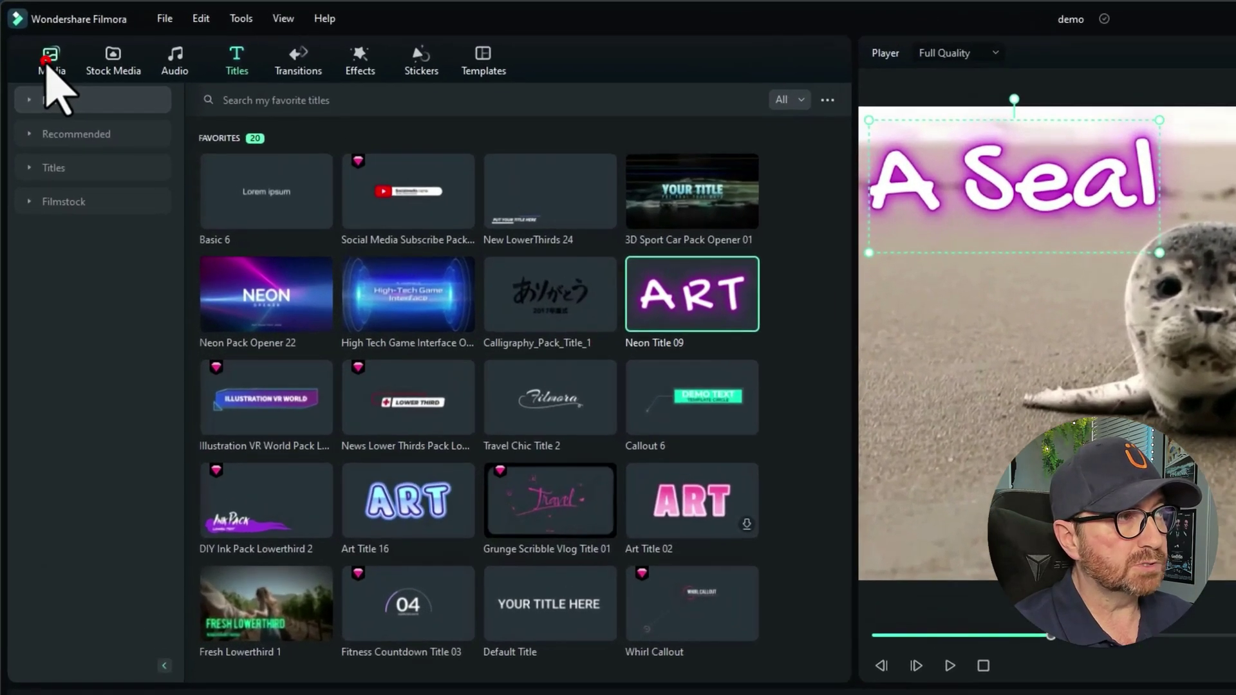
- Import the presenter image 22.png and place it on the timeline
{"action": "left_click", "coordinate": [47, 62]}
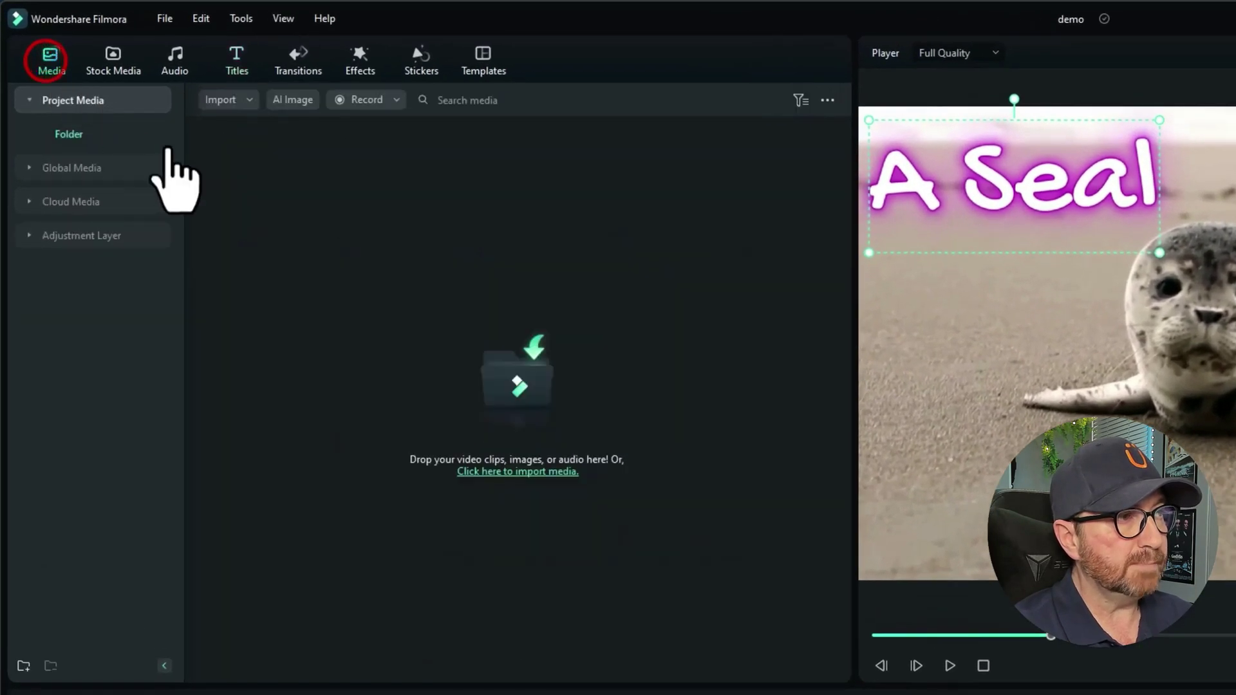
{"action": "left_click", "coordinate": [540, 403]}
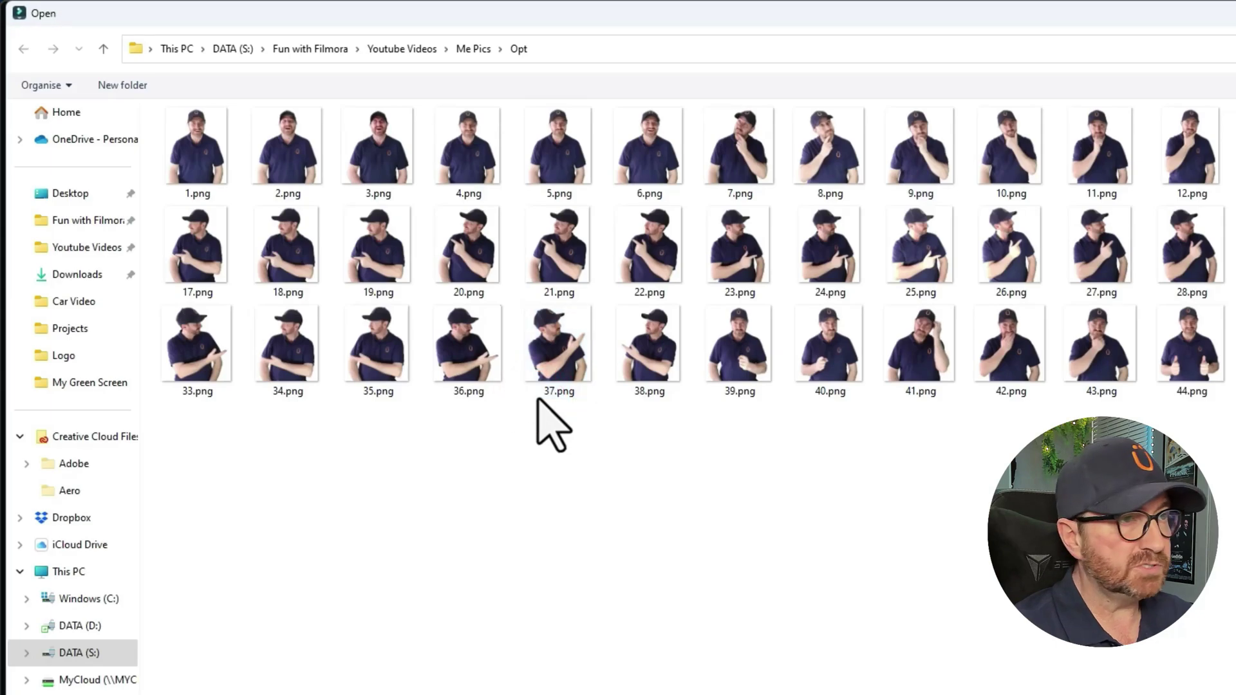
{"action": "double_click", "coordinate": [653, 247]}
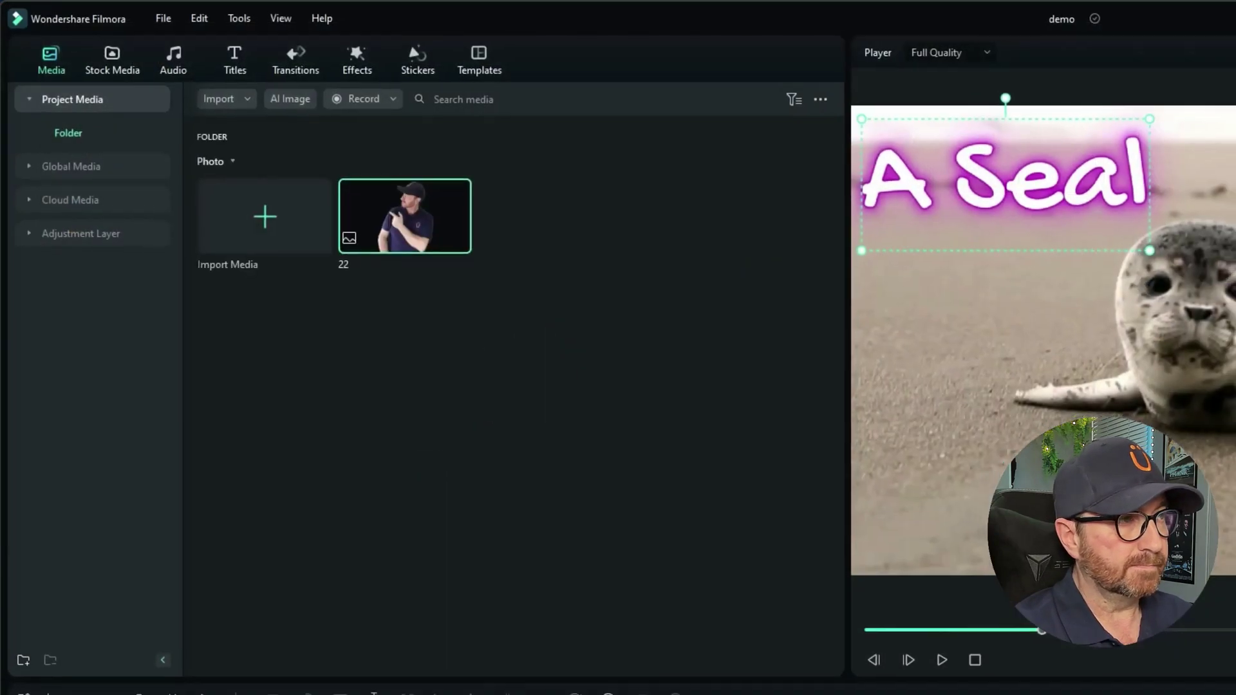
{"action": "left_click_drag", "start_coordinate": [242, 132], "coordinate": [277, 555]}
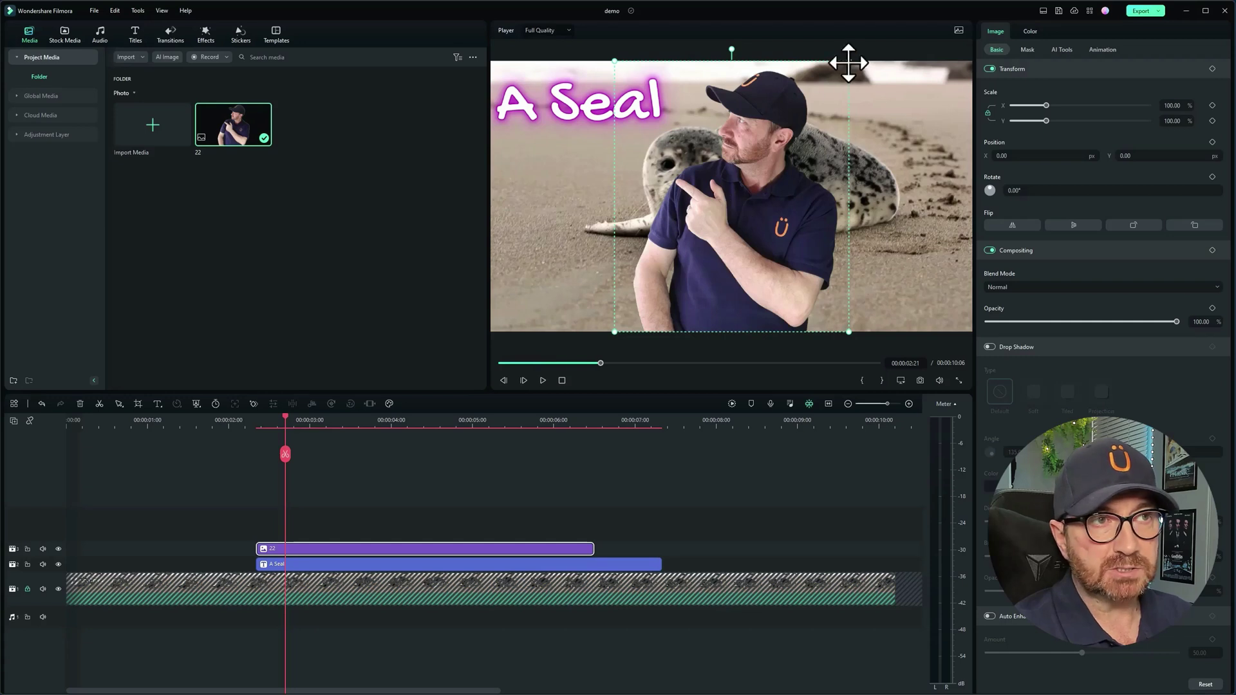
- Scale the presenter overlay to 77.52% and move it to the bottom-right corner
{"action": "mouse_move", "coordinate": [848, 63]}
{"action": "left_mouse_down"}
{"action": "mouse_move", "coordinate": [779, 124]}
{"action": "mouse_move", "coordinate": [825, 101]}
{"action": "mouse_move", "coordinate": [839, 72]}
{"action": "left_mouse_up"}
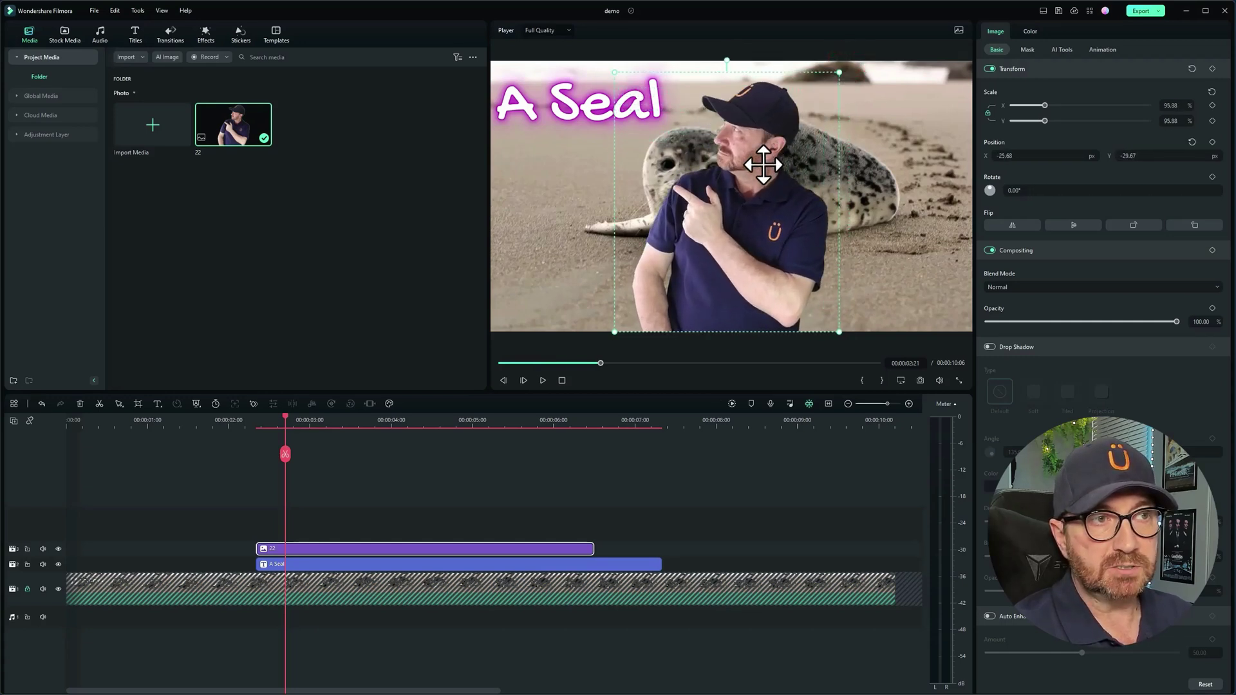
{"action": "left_click_drag", "start_coordinate": [757, 172], "coordinate": [884, 157]}
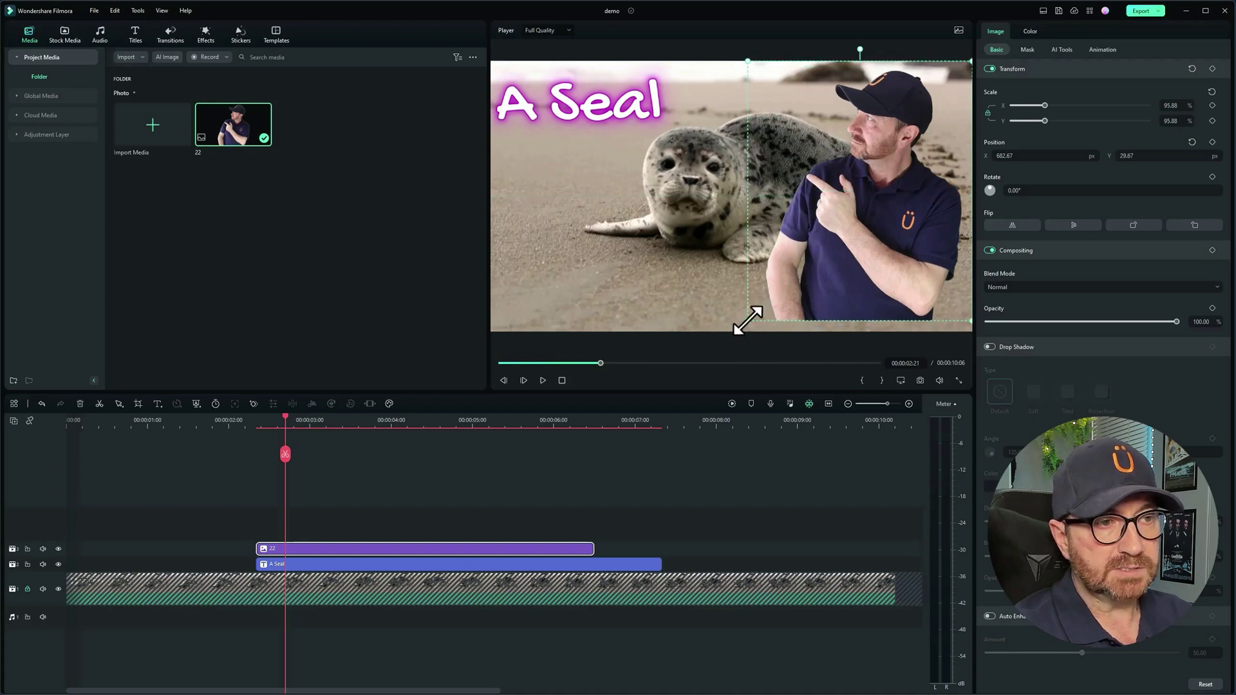
{"action": "left_click_drag", "start_coordinate": [747, 320], "coordinate": [792, 268]}
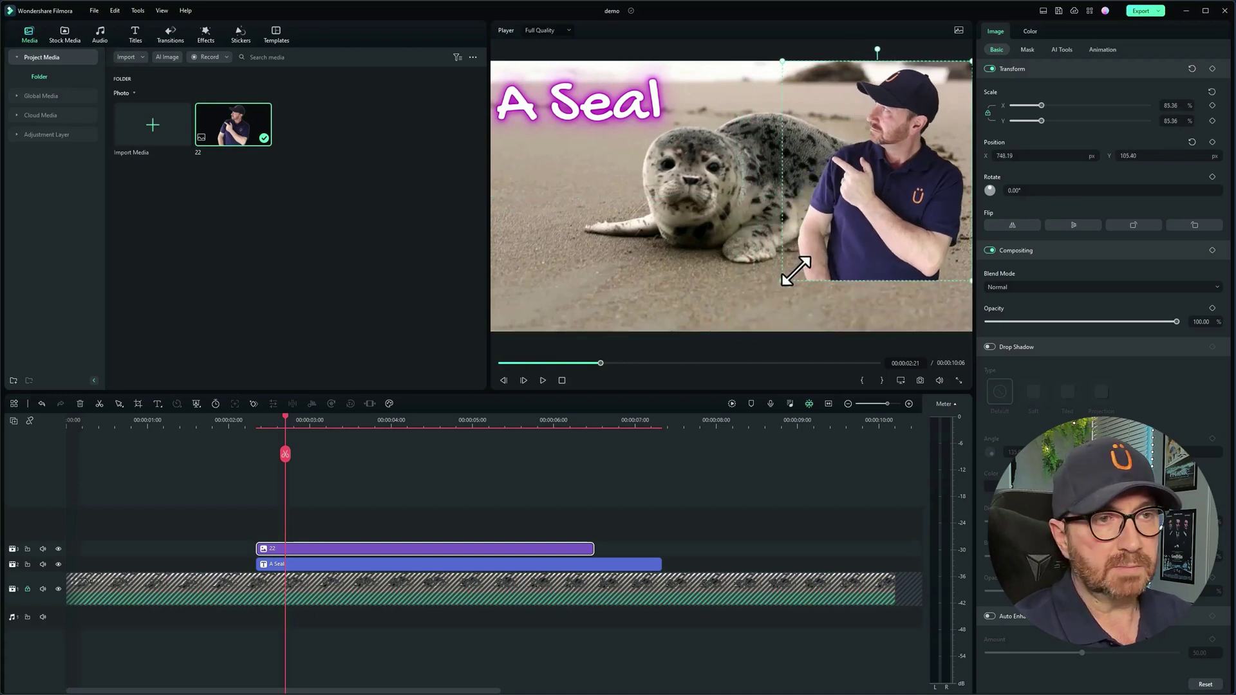
{"action": "left_click_drag", "start_coordinate": [856, 213], "coordinate": [856, 268]}
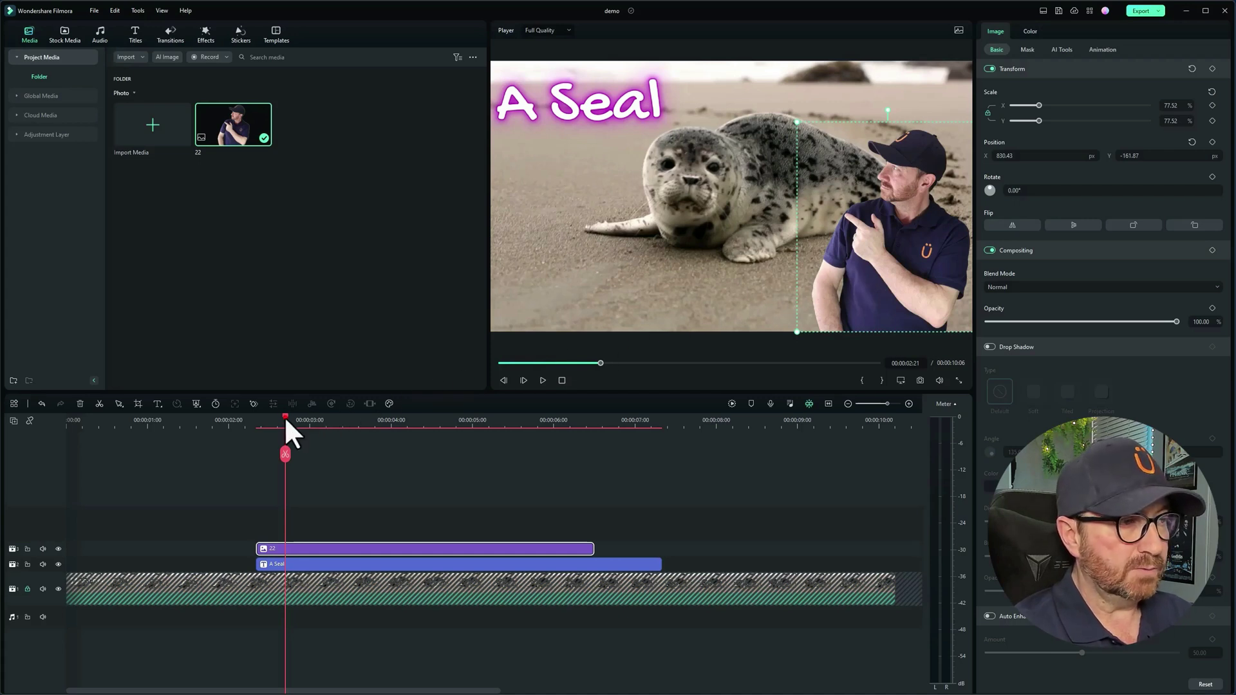
- Return to the composed seal frame and take a snapshot of it
{"action": "mouse_move", "coordinate": [285, 417]}
{"action": "left_mouse_down"}
{"action": "mouse_move", "coordinate": [391, 420]}
{"action": "mouse_move", "coordinate": [283, 420]}
{"action": "left_mouse_up"}
{"action": "left_click", "coordinate": [339, 420]}
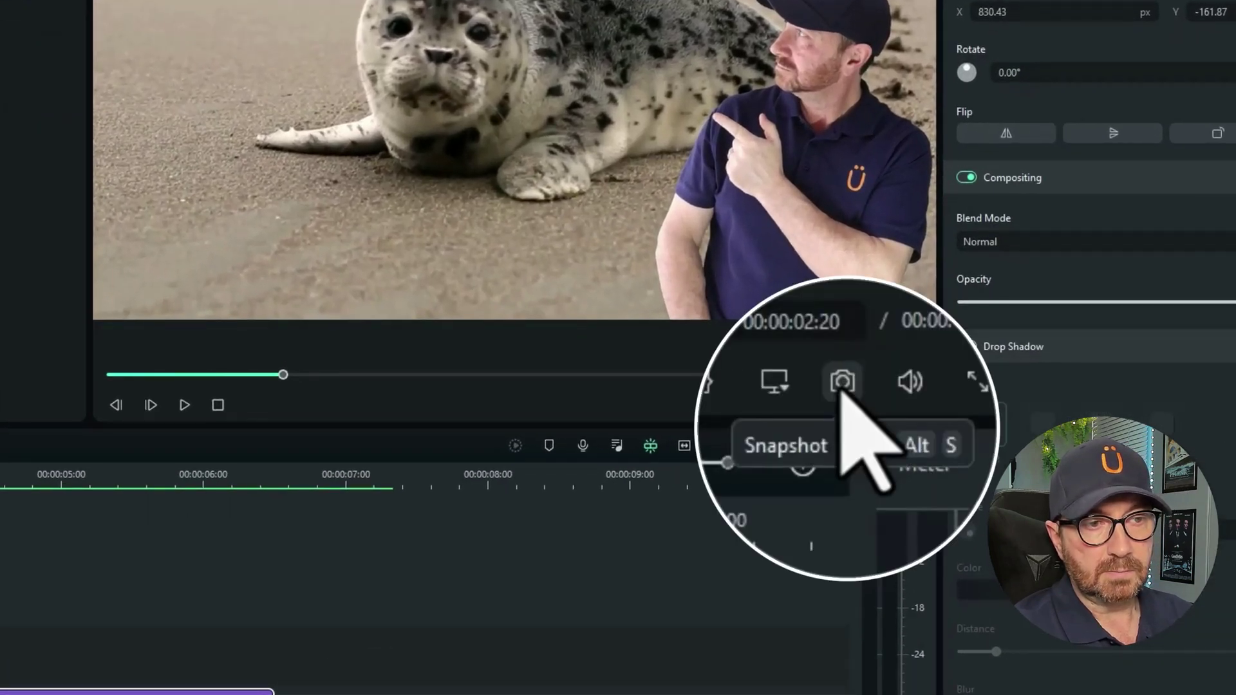
{"action": "left_click", "coordinate": [844, 405]}
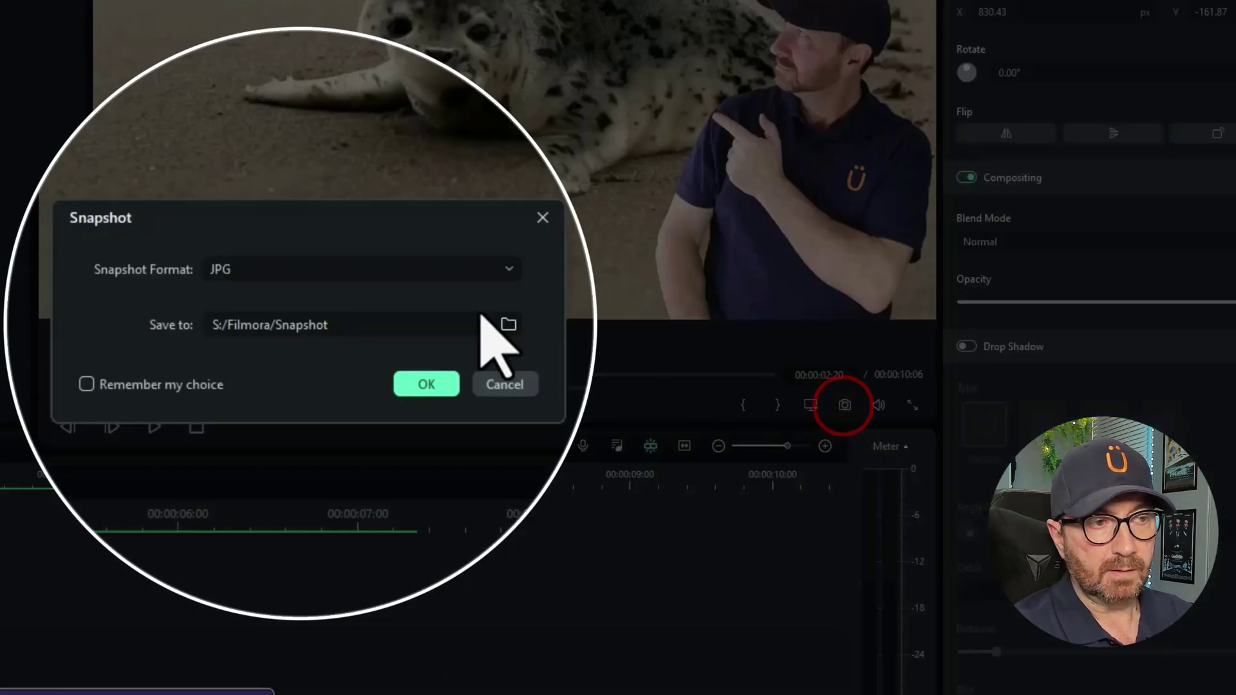
- Save the snapshot as a JPG in the Desktop folder
{"action": "key", "text": "Tab"}
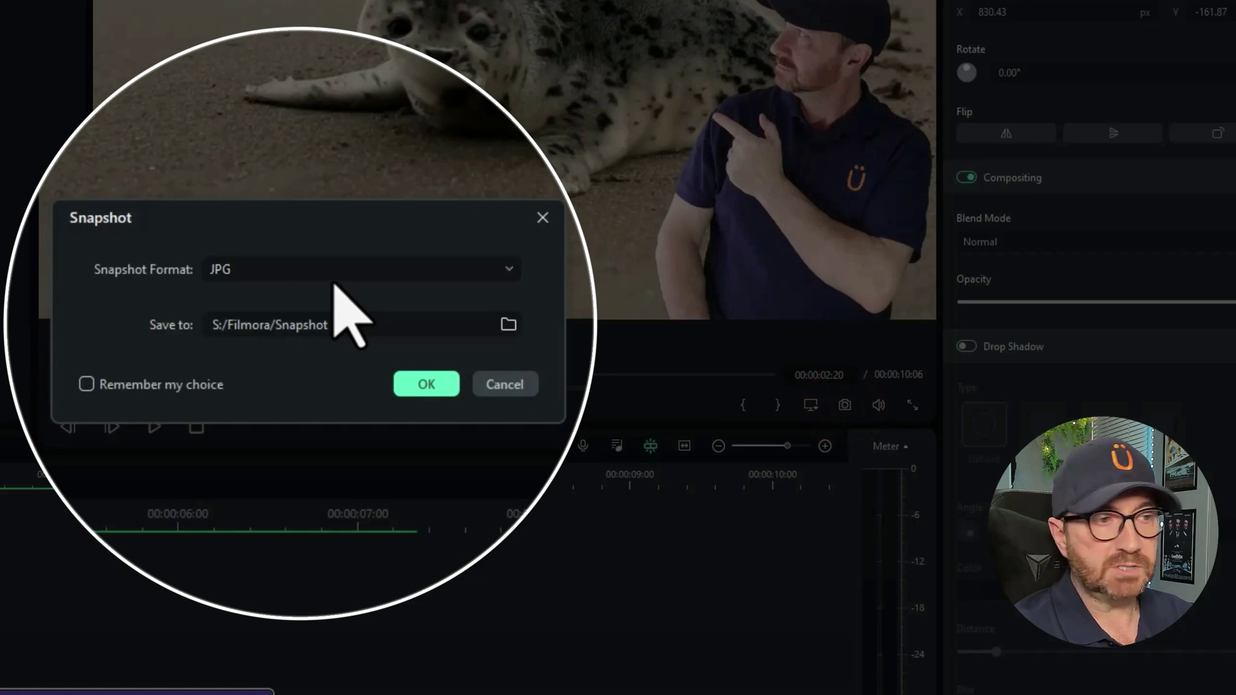
{"action": "left_click", "coordinate": [510, 325]}
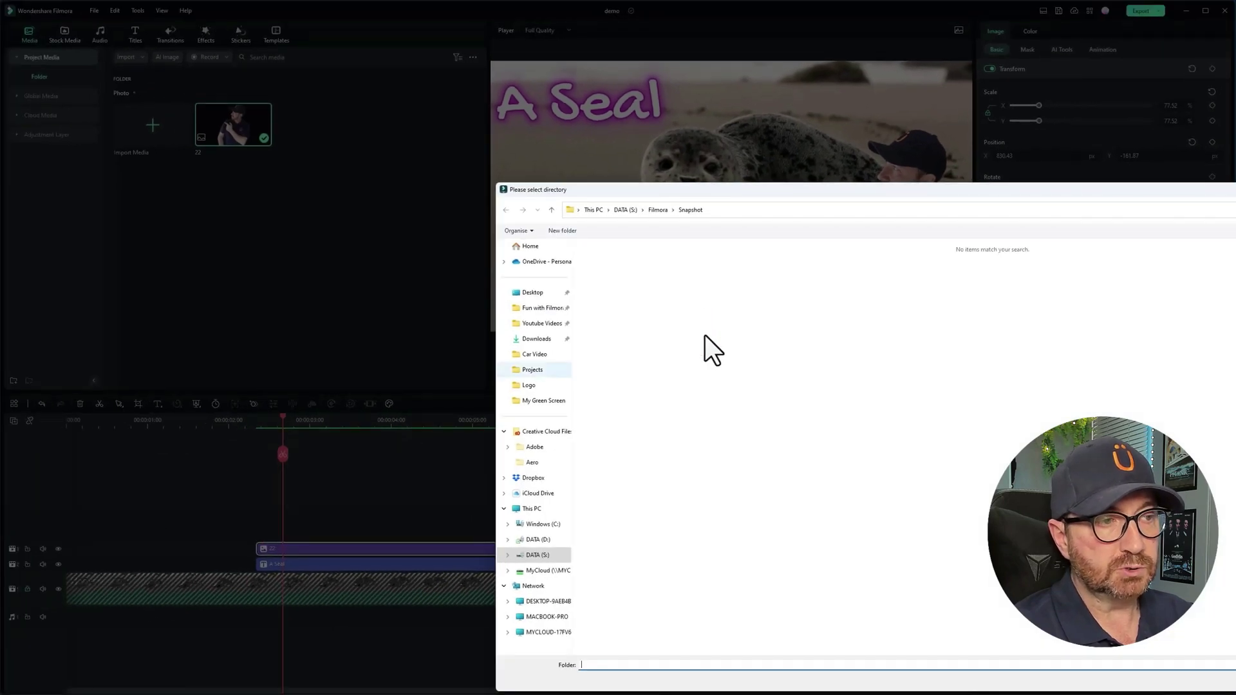
{"action": "left_click", "coordinate": [542, 293]}
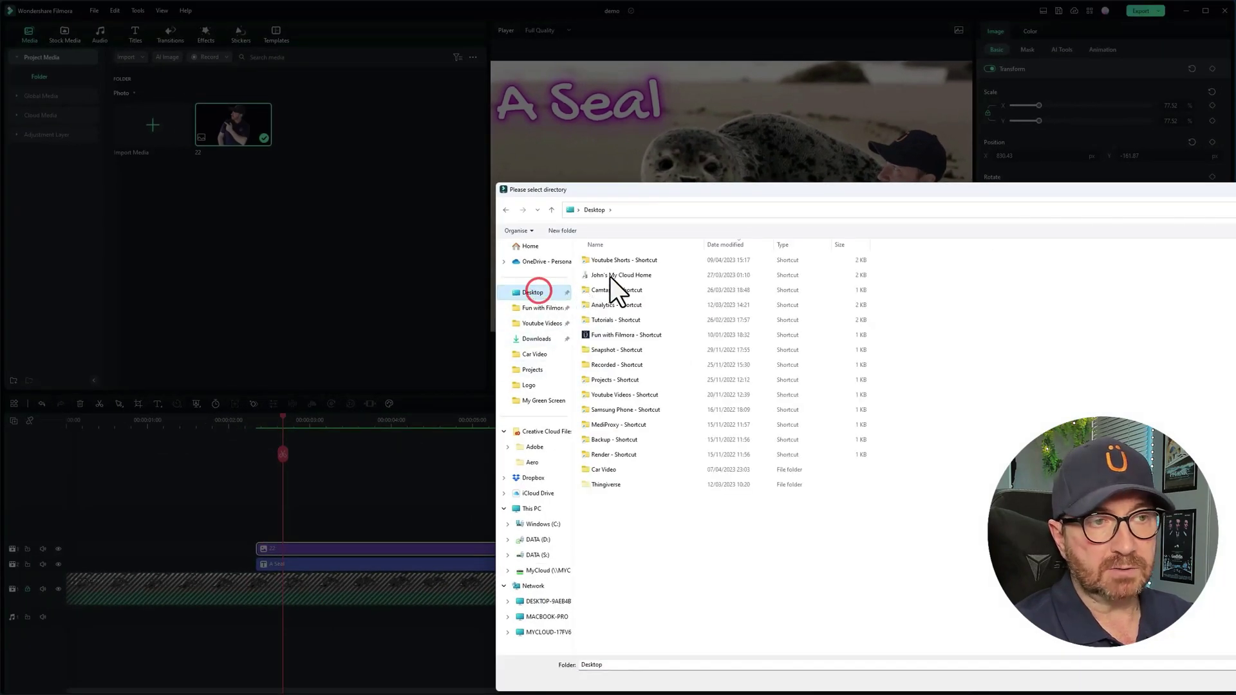
{"action": "left_click_drag", "start_coordinate": [1017, 190], "coordinate": [837, 72]}
{"action": "left_click", "coordinate": [1150, 558]}
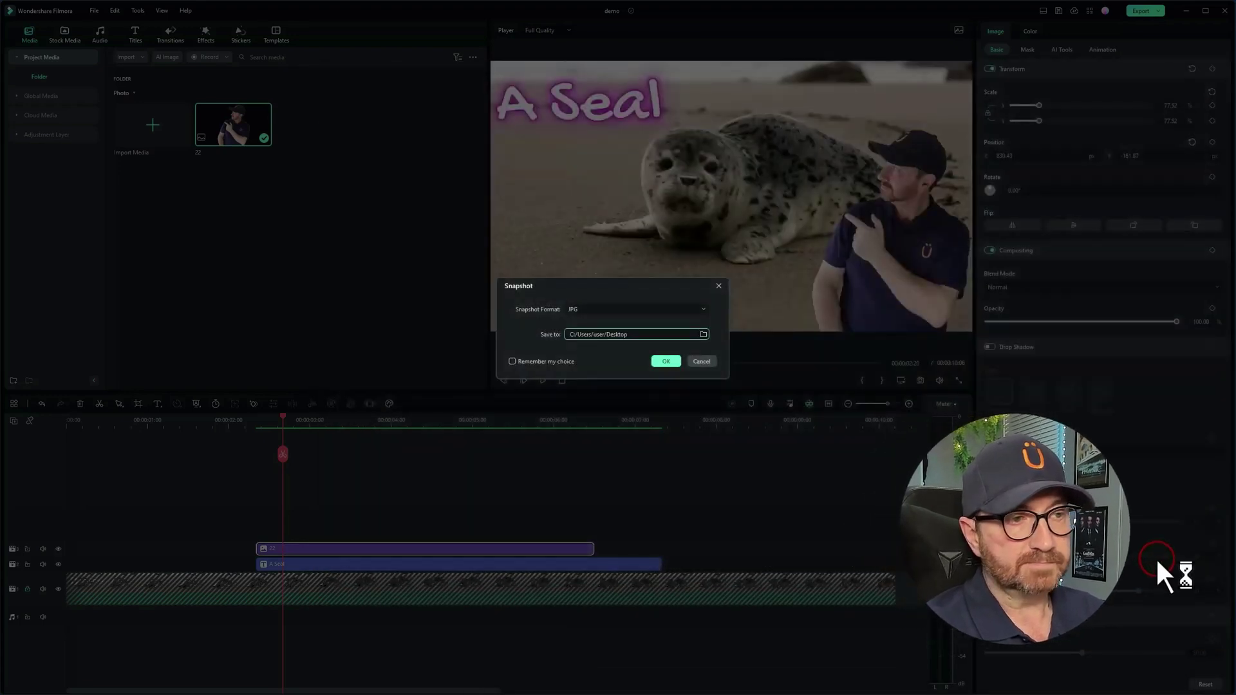
{"action": "left_click", "coordinate": [665, 361]}
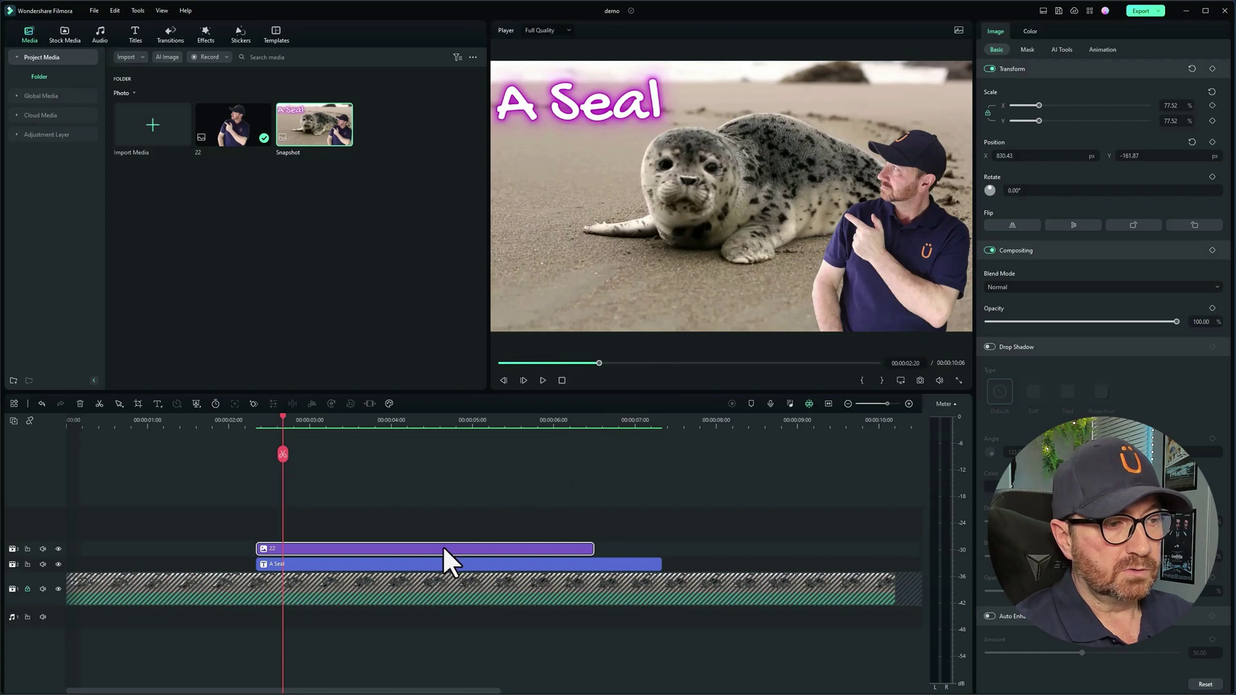
- Delete the 22 presenter and A Seal title clips, then reveal Snapshot in File Explorer
{"action": "left_click", "coordinate": [462, 566], "text": "ctrl"}
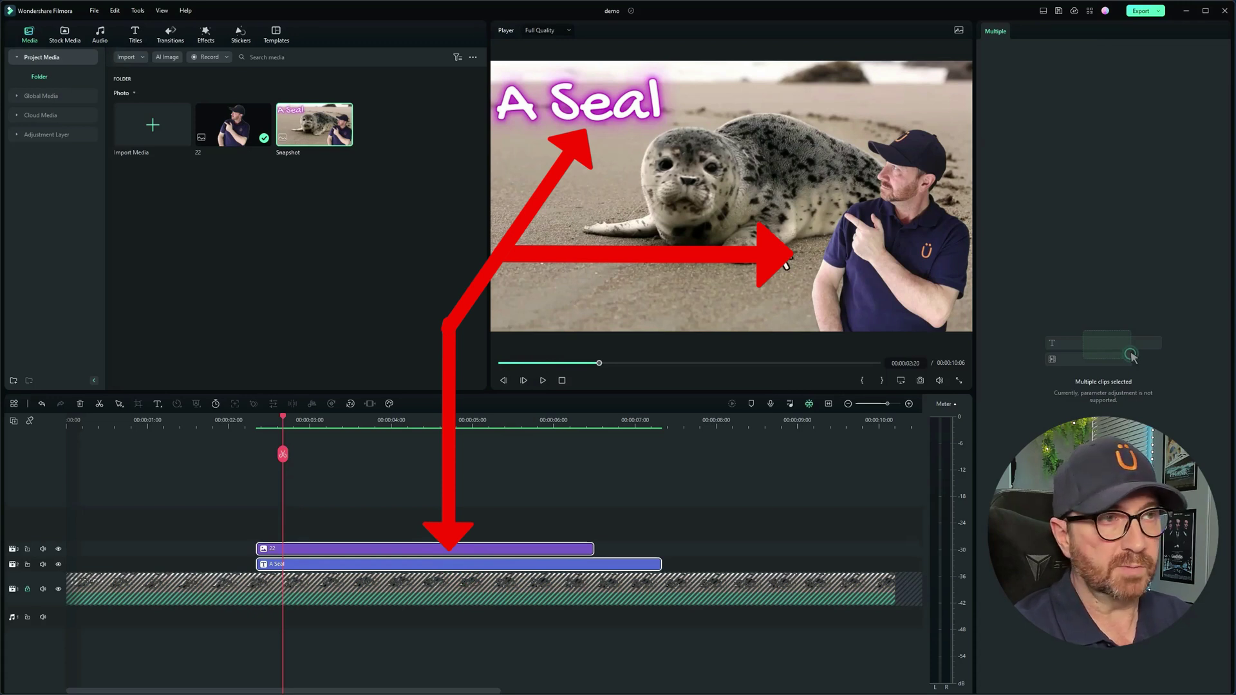
{"action": "key", "text": "Delete"}
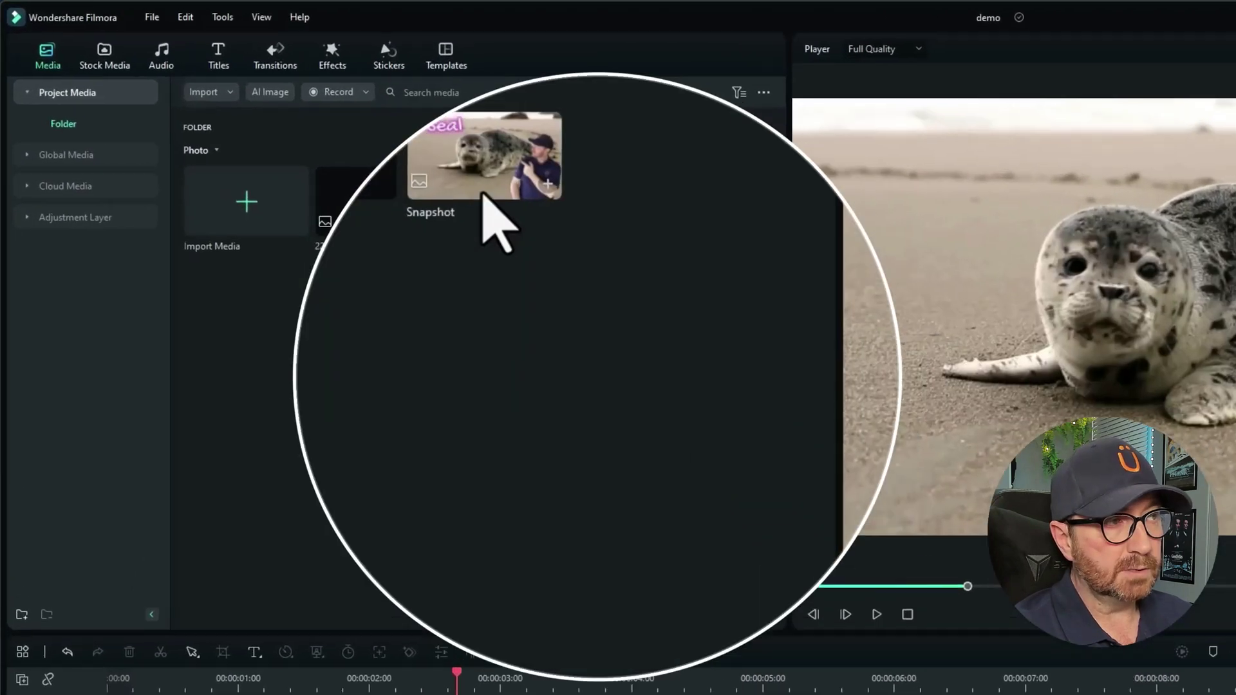
{"action": "right_click", "coordinate": [313, 138]}
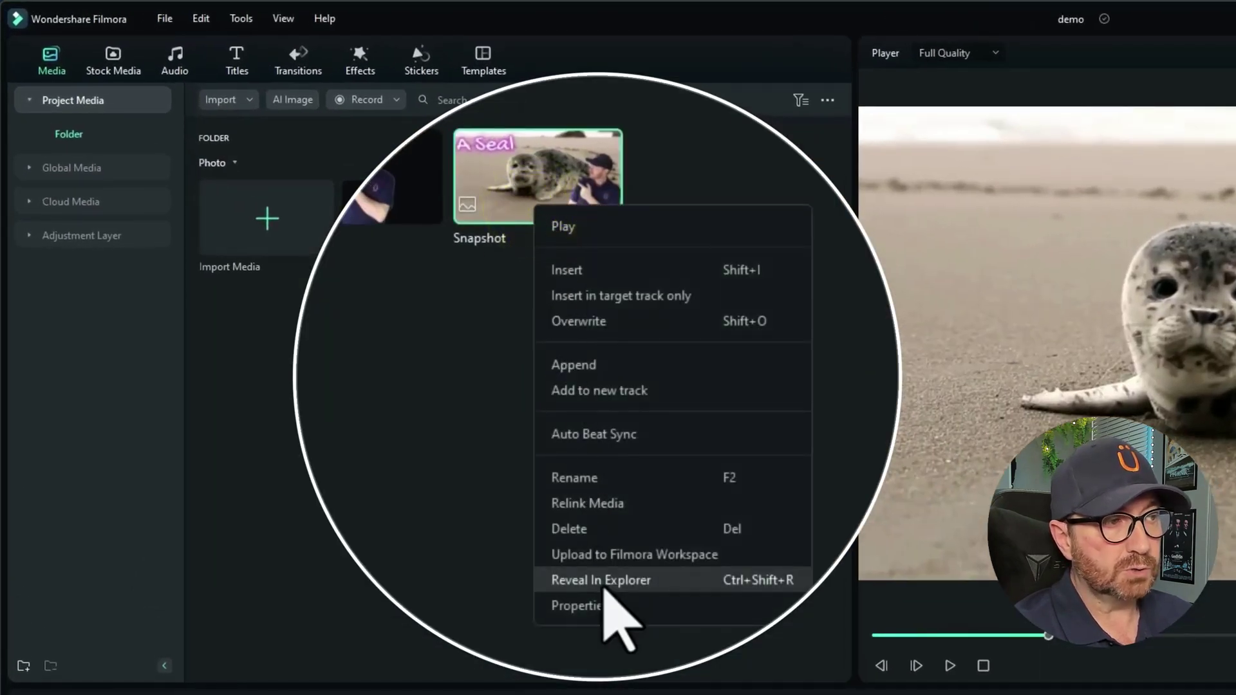
{"action": "left_click", "coordinate": [602, 582]}
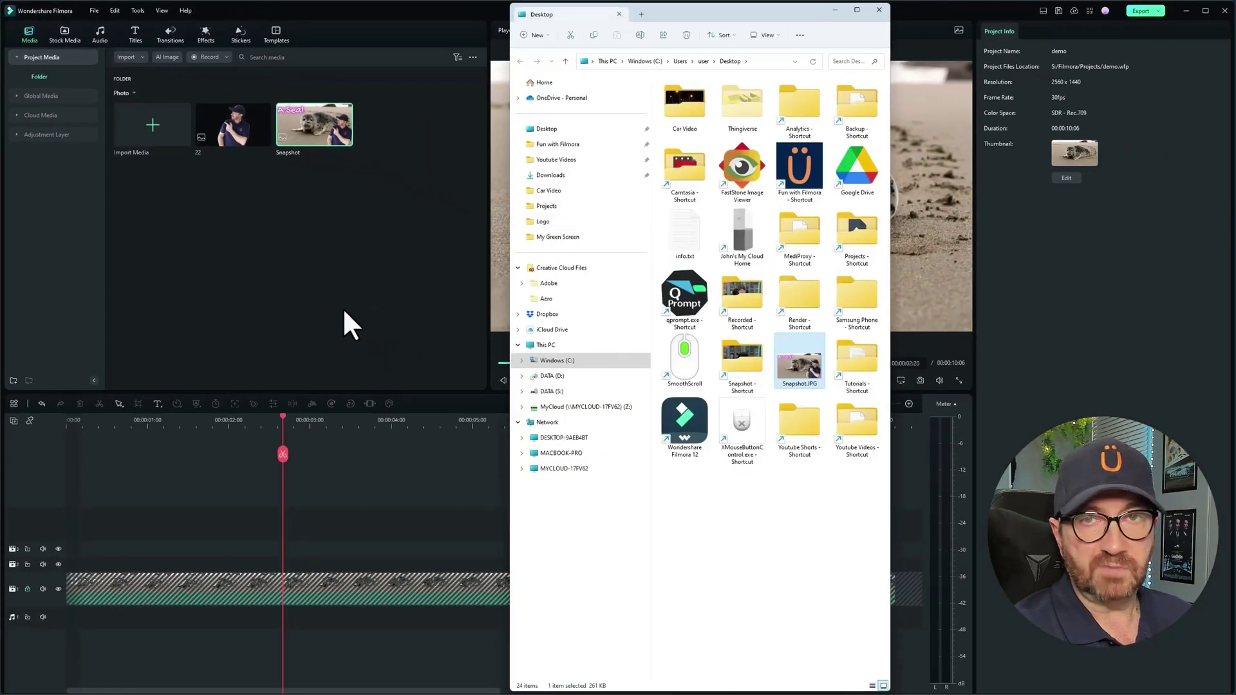
- Open Snapshot.JPG from the Desktop and center its image viewer window on screen
{"action": "double_click", "coordinate": [798, 361]}
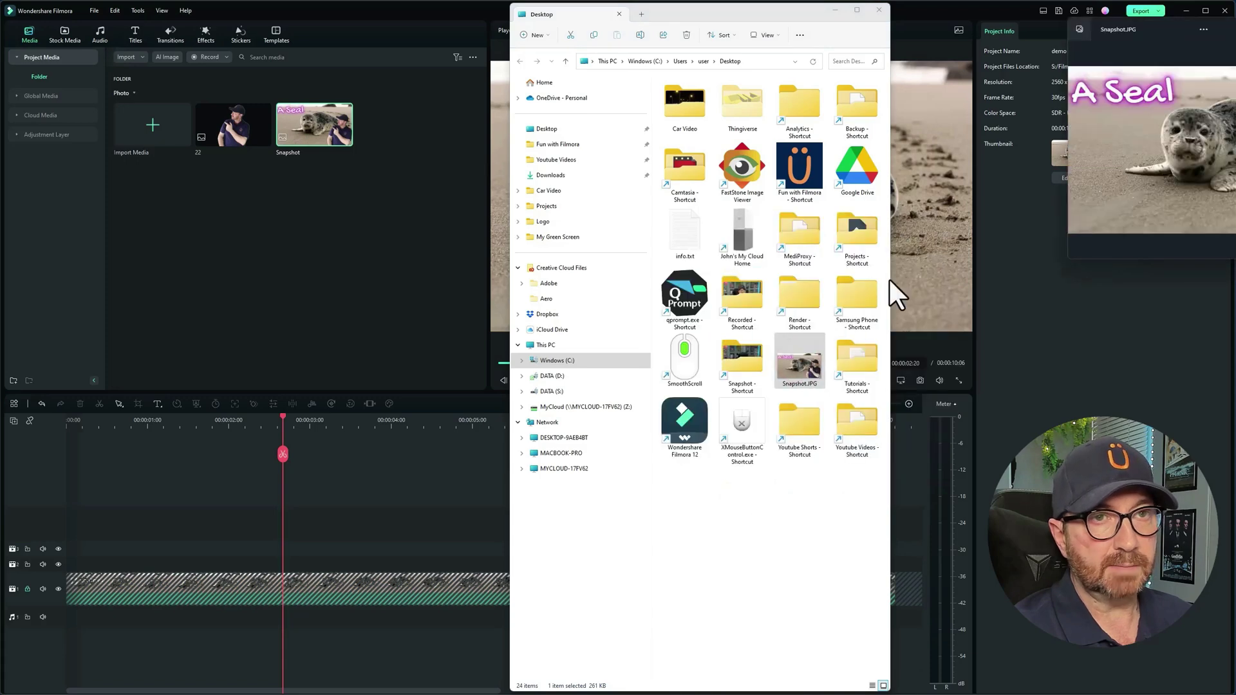
{"action": "left_click_drag", "start_coordinate": [1177, 25], "coordinate": [671, 98]}
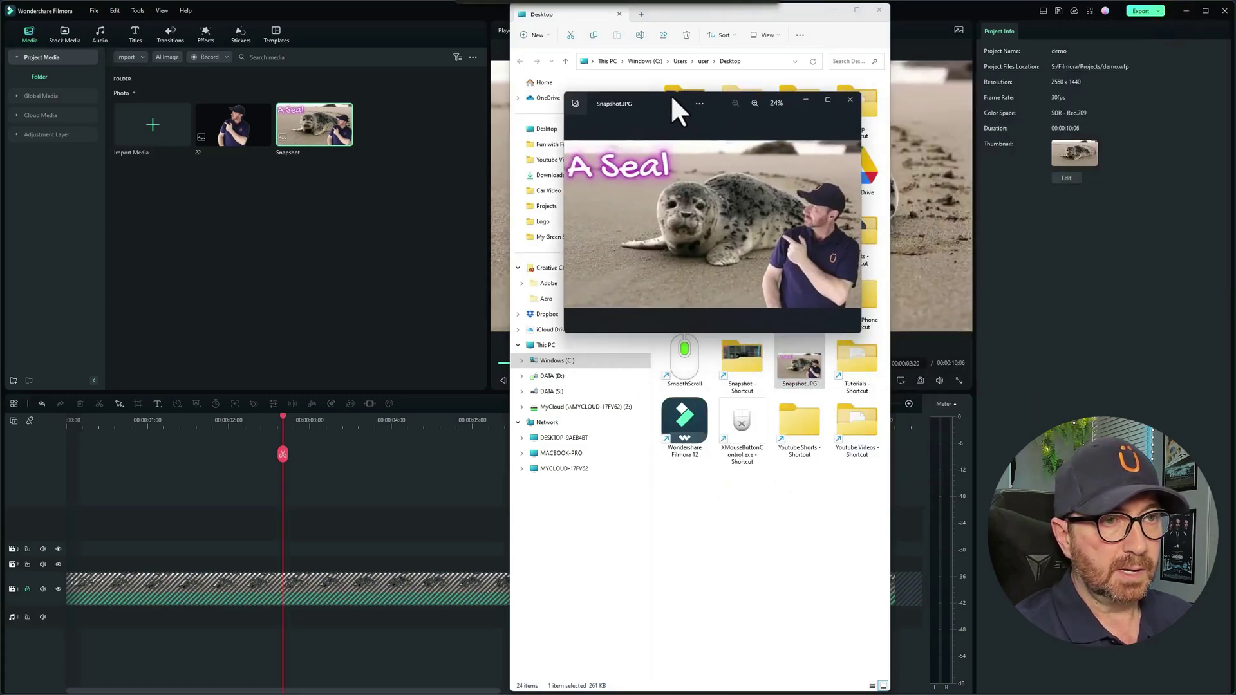